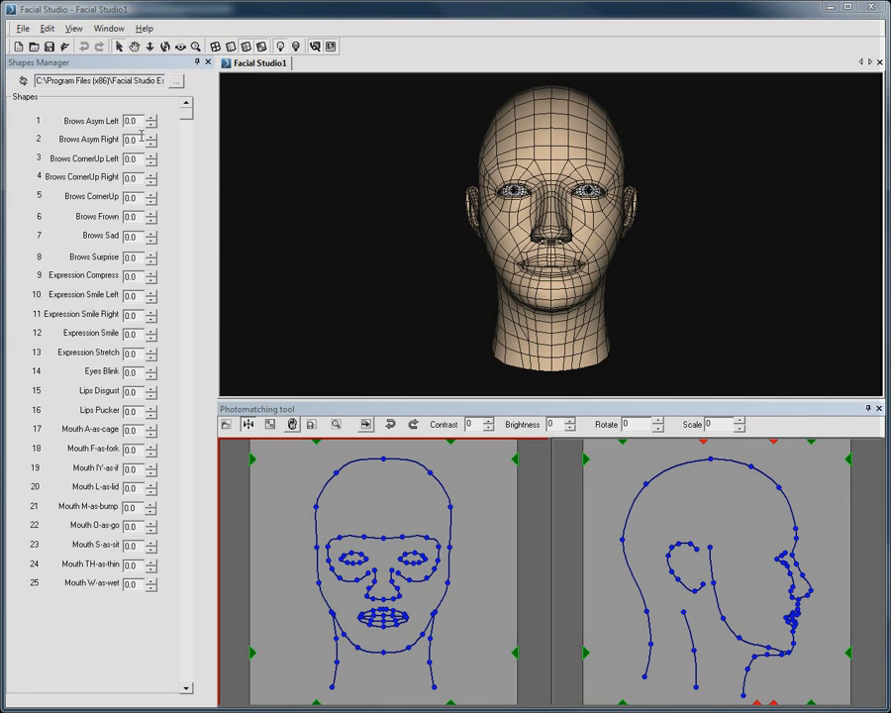
# - Try the Mouth F-as-fork and Expression Stretch shapes on the default head, and slightly lower the front view's chin guide
pyautogui.moveTo(153, 448); pyautogui.dragTo(111, 585)
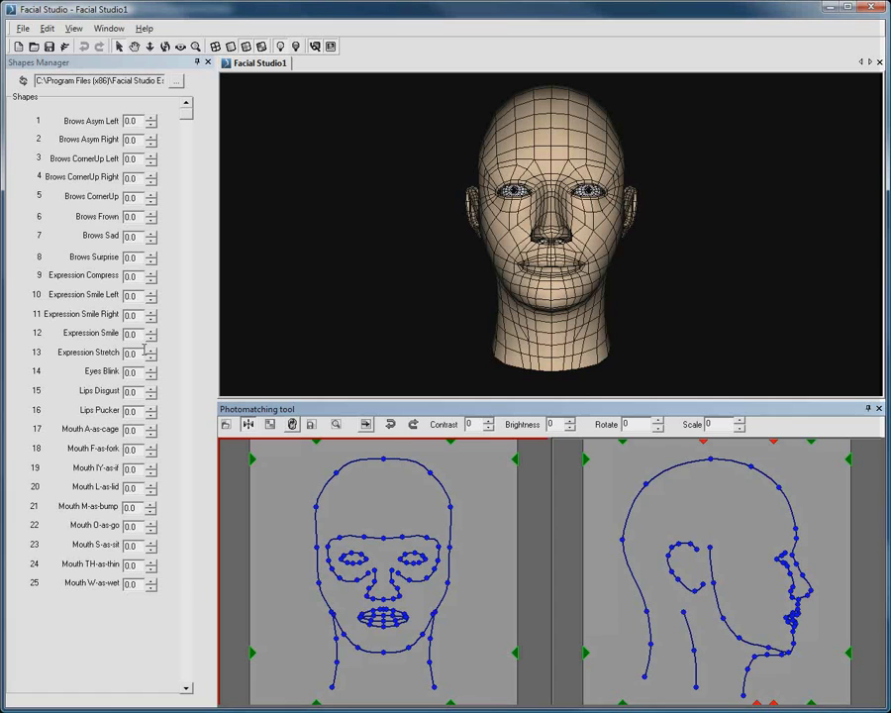
pyautogui.click(149, 353)
pyautogui.moveTo(150, 358); pyautogui.dragTo(176, 515)
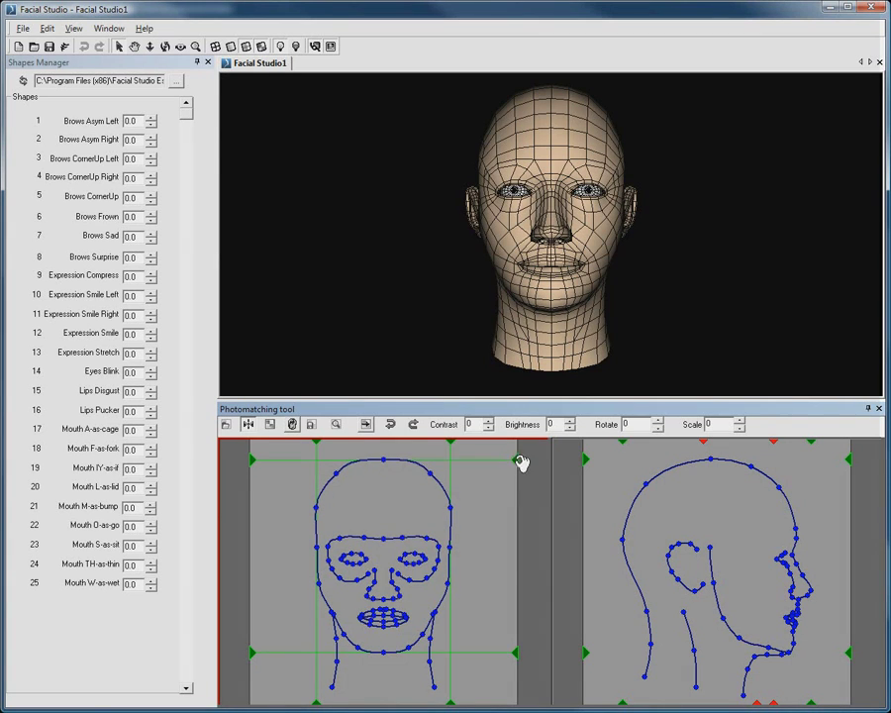
pyautogui.moveTo(514, 651); pyautogui.dragTo(515, 657)
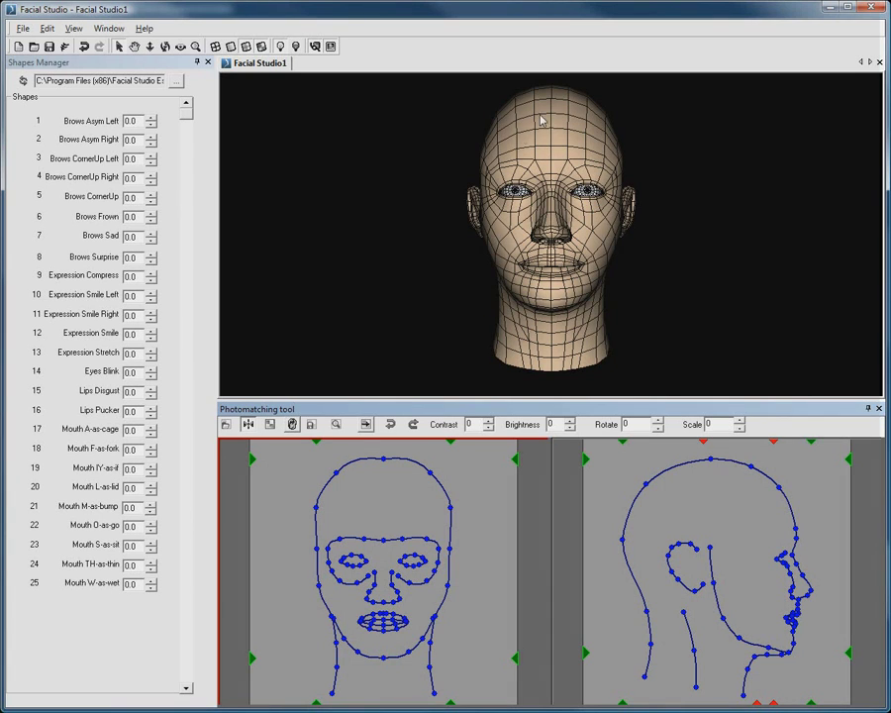
# - Open the recent project female02.fs in place of the default head
pyautogui.click(22, 27)
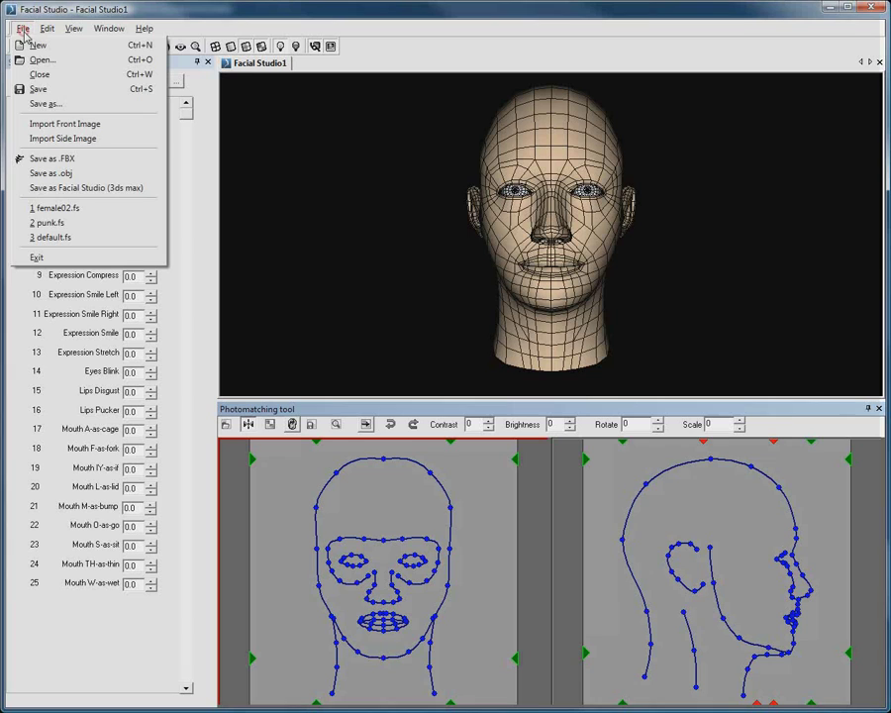
pyautogui.click(31, 209)
pyautogui.click(469, 393)
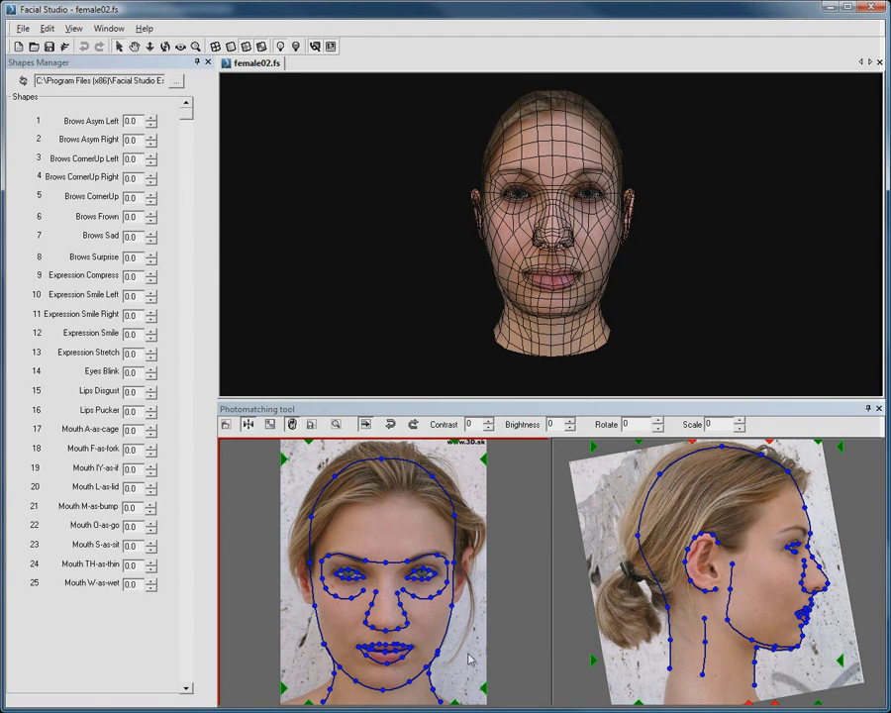
# - Narrow the neck outline on the front photo by moving its lower points inward to match the neck edges
pyautogui.scroll(4, 475, 613)
pyautogui.scroll(-5, 467, 617)
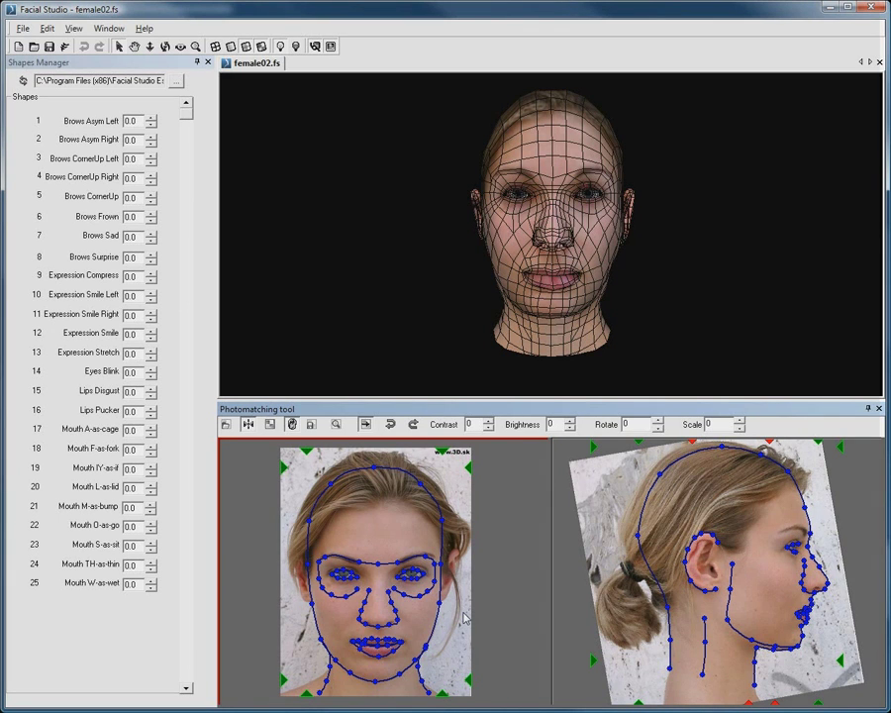
pyautogui.moveTo(456, 609); pyautogui.dragTo(447, 532, button='middle')
pyautogui.scroll(4, 446, 535)
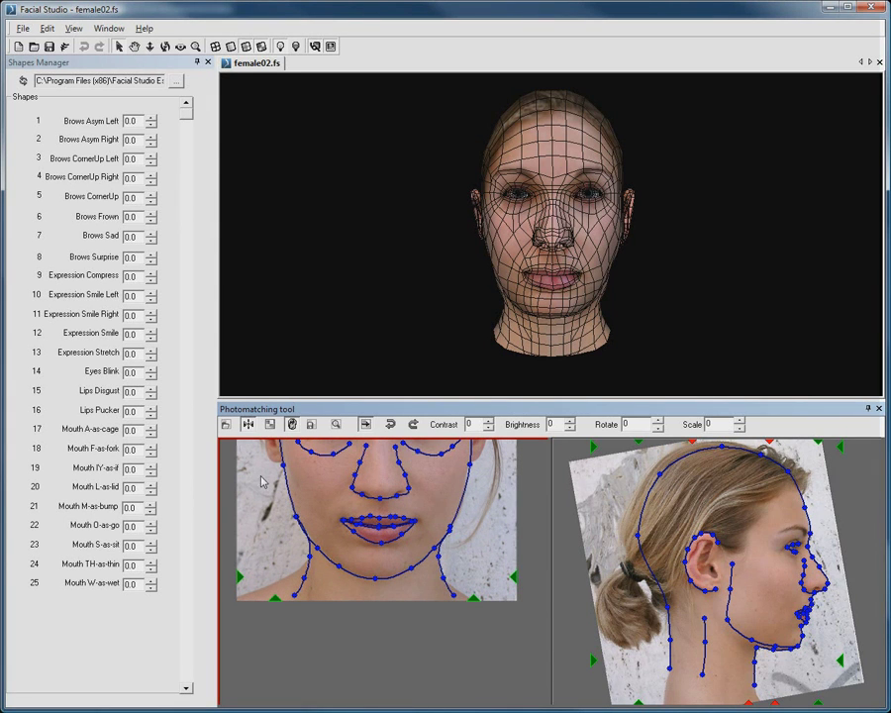
pyautogui.moveTo(295, 596); pyautogui.dragTo(305, 597)
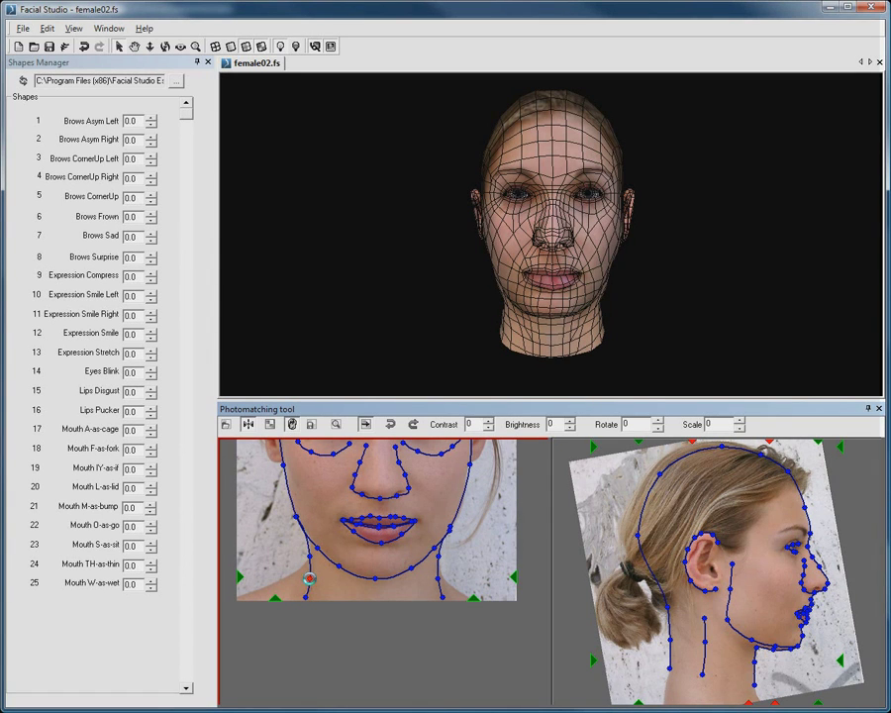
pyautogui.moveTo(309, 598); pyautogui.dragTo(311, 599)
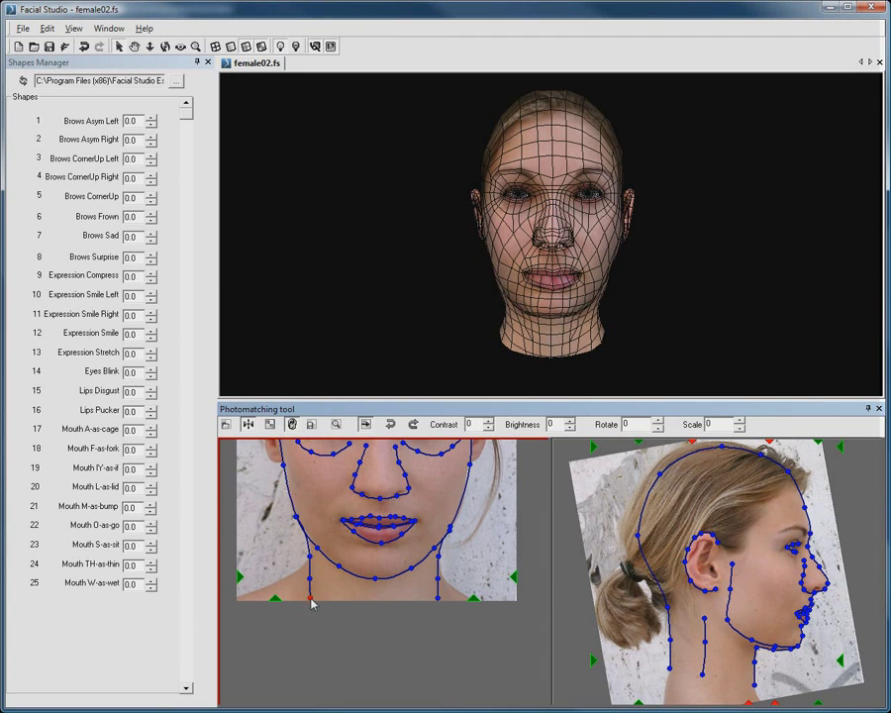
pyautogui.moveTo(647, 332); pyautogui.dragTo(621, 248, button='right')
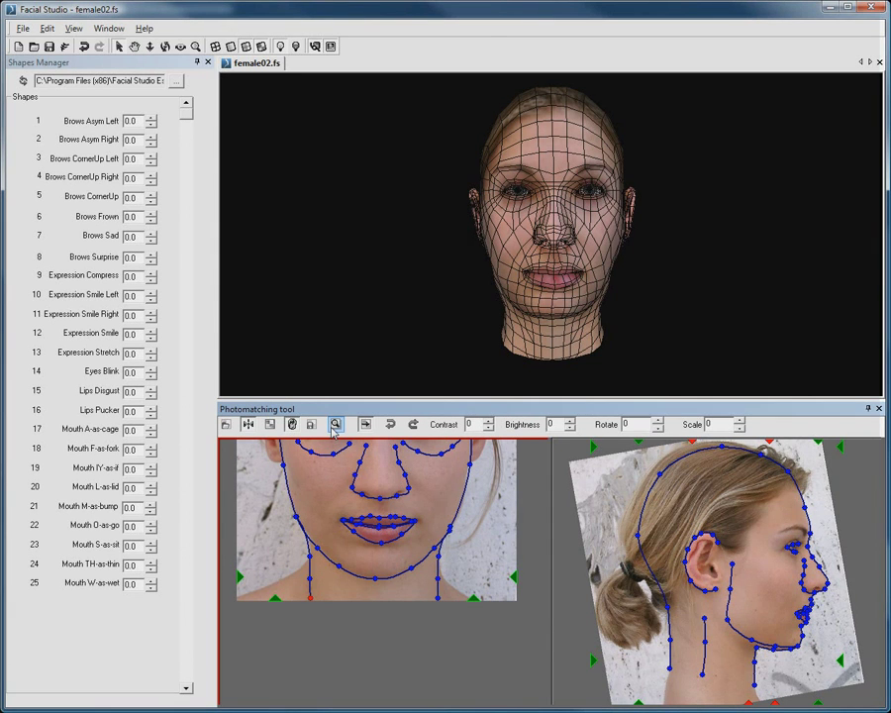
pyautogui.scroll(-2, 420, 481)
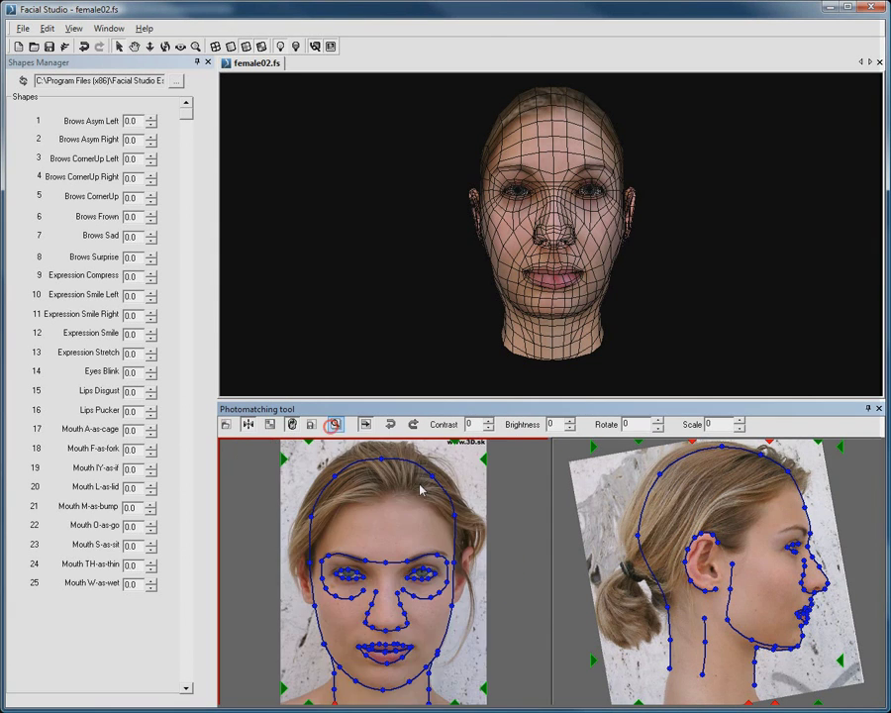
# - Export the head to the Export folder as FBX file female02, including Morph Shapes and Textures and Materials
pyautogui.click(22, 27)
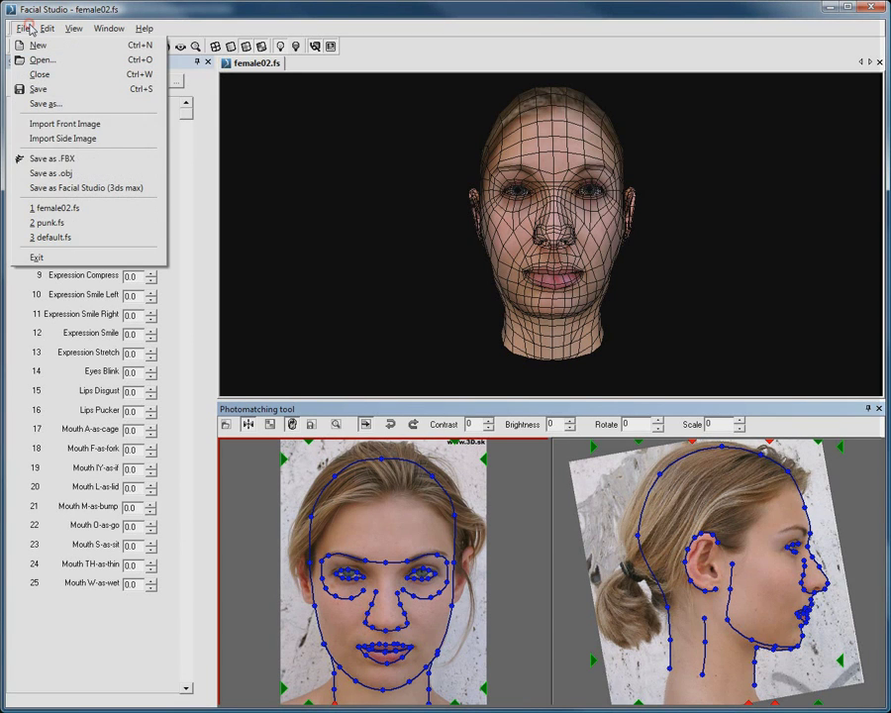
pyautogui.click(99, 159)
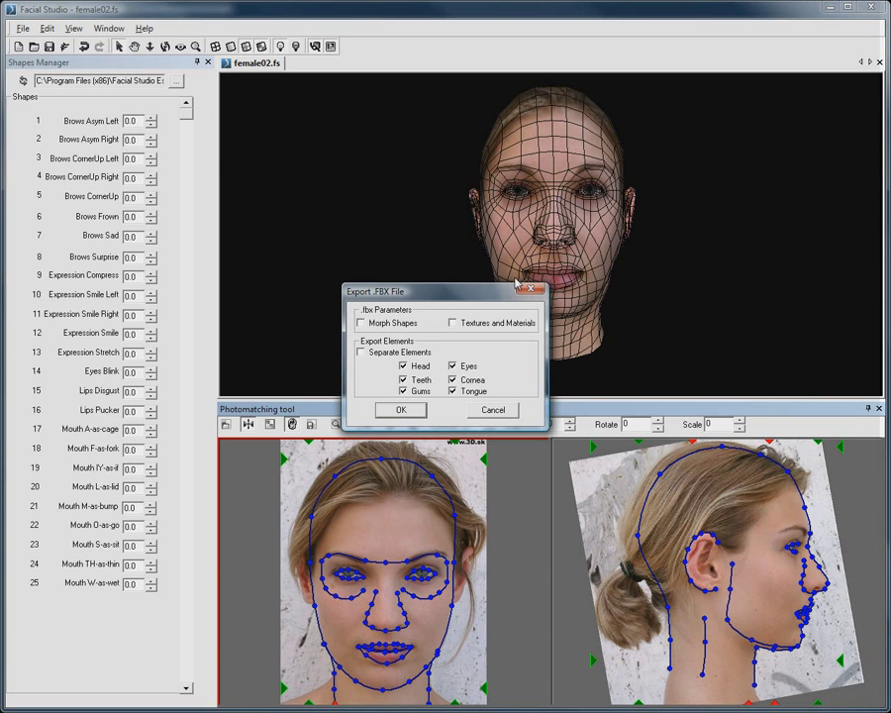
pyautogui.click(377, 324)
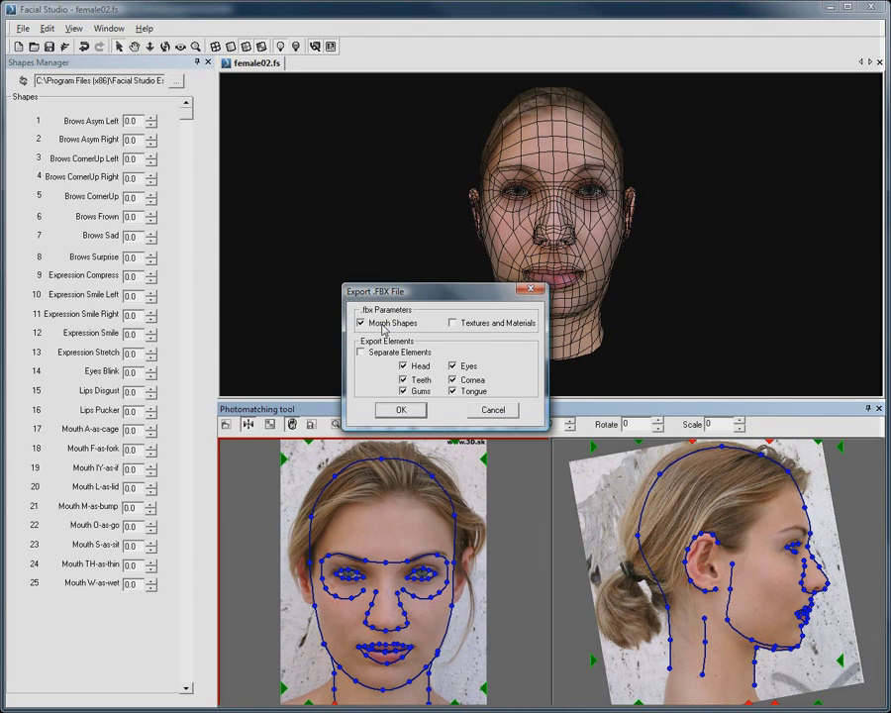
pyautogui.click(484, 323)
pyautogui.click(405, 412)
pyautogui.doubleClick(363, 293)
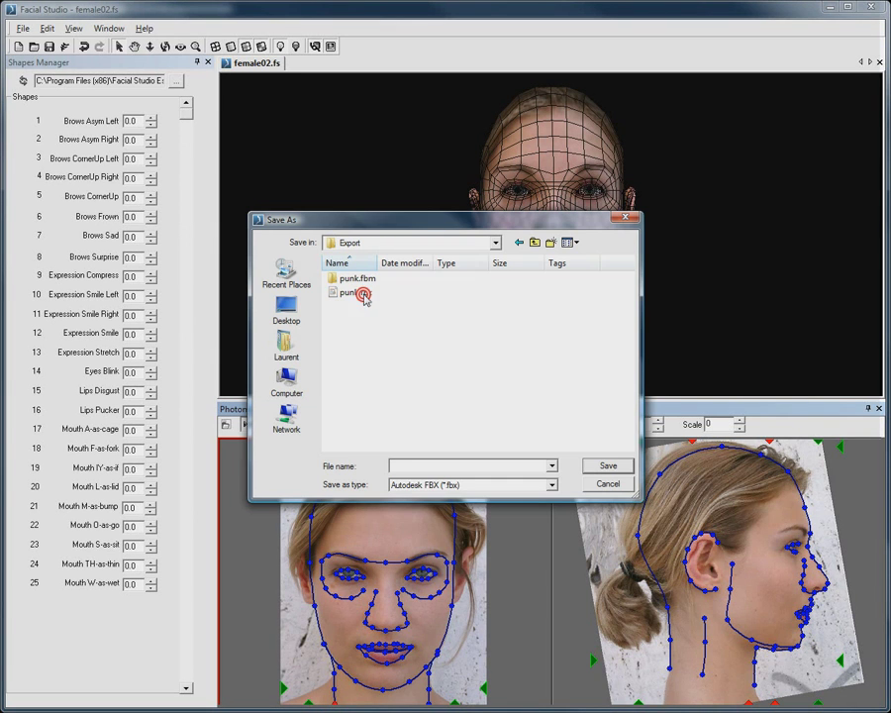
pyautogui.click(424, 462)
pyautogui.write('female02')
pyautogui.click(608, 466)
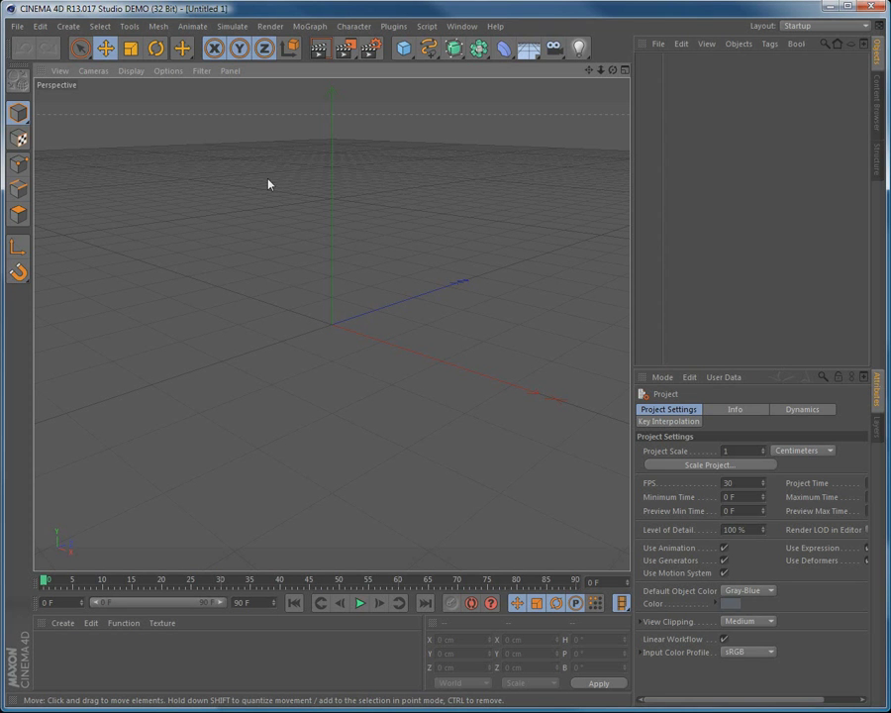
# - Switch to Cinema 4D and import female02.fbx from the Export folder with the default FBX import settings
pyautogui.click(17, 27)
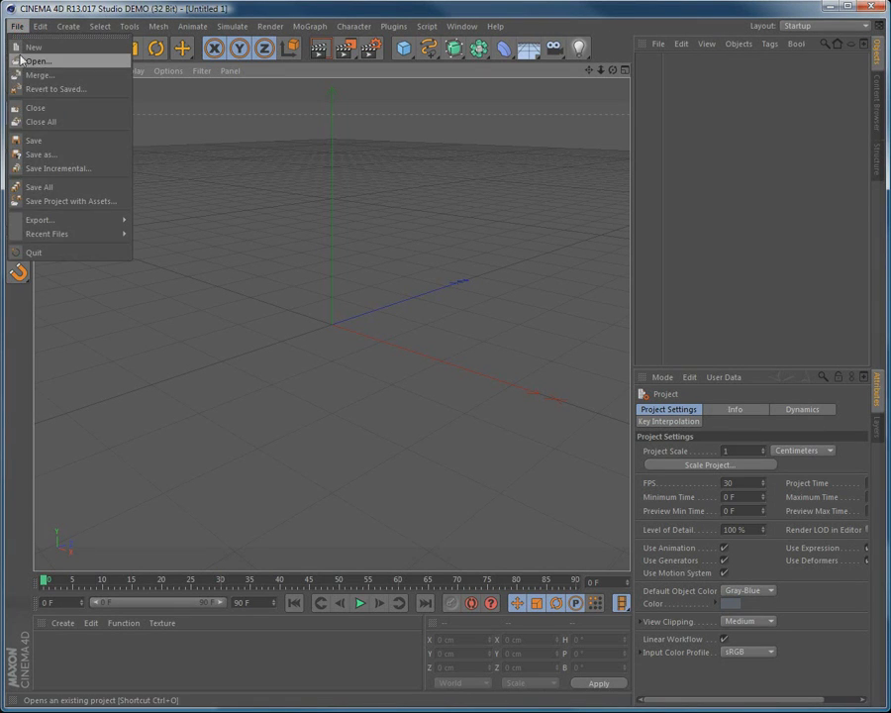
pyautogui.click(29, 61)
pyautogui.click(103, 135)
pyautogui.click(94, 120)
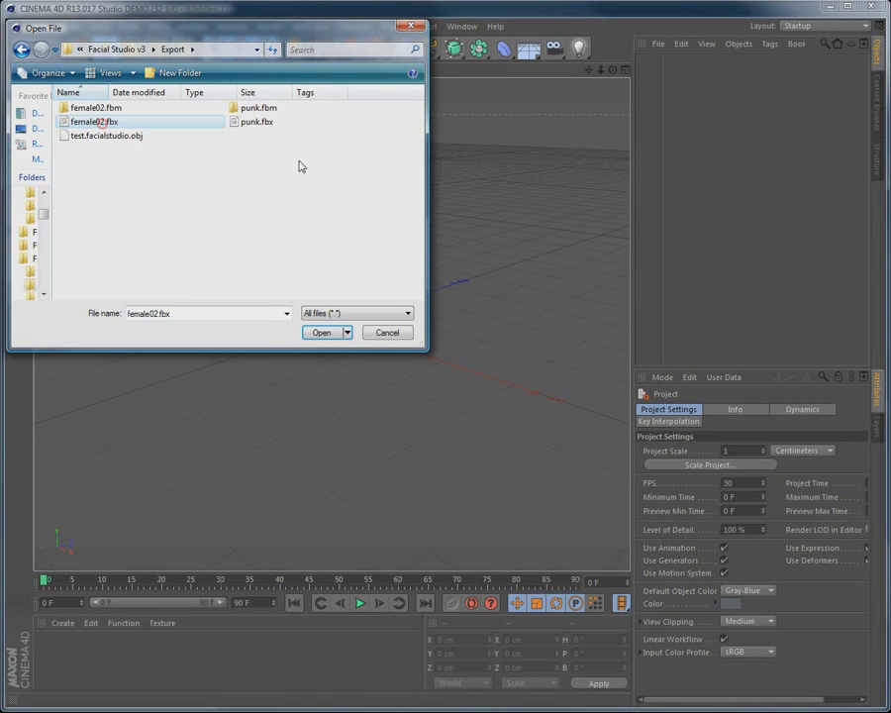
pyautogui.click(322, 333)
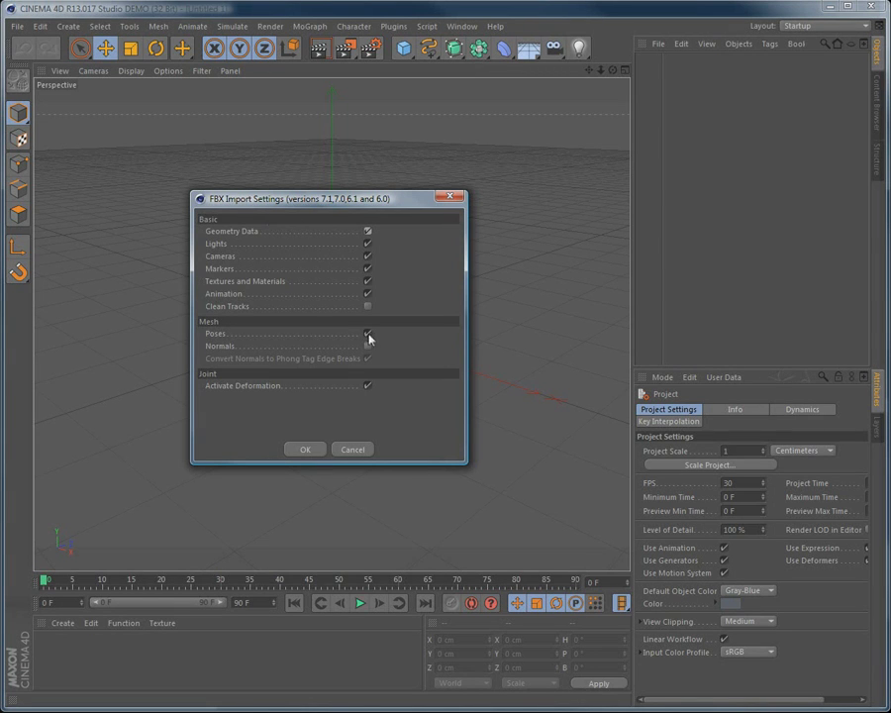
pyautogui.click(313, 450)
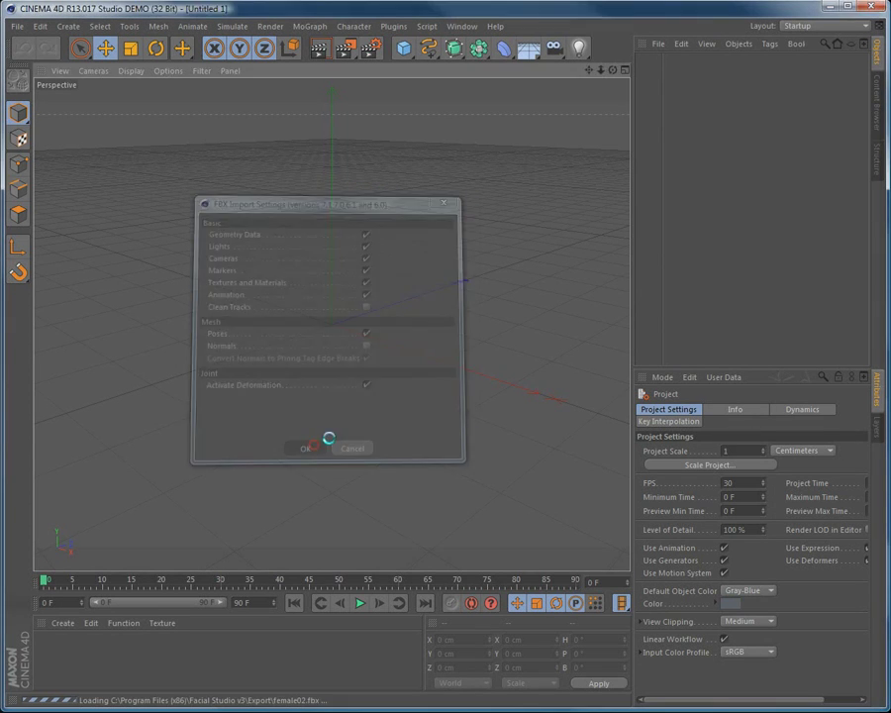
pyautogui.click(415, 492)
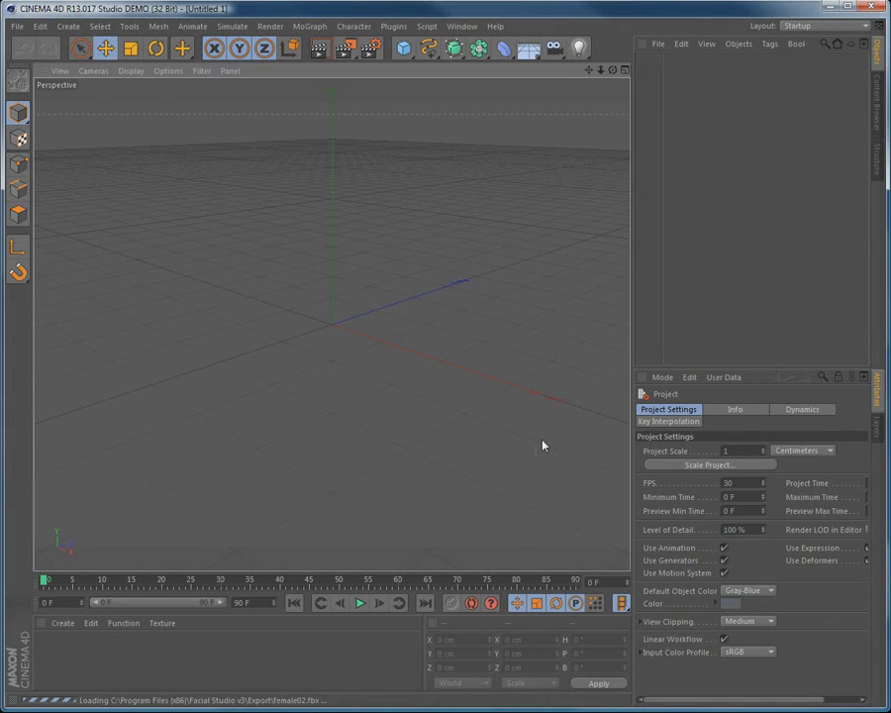
# - View the imported head from the front, select FSHead, and show its Pose Morph tag's full list of sliders
pyautogui.scroll(3, 479, 452)
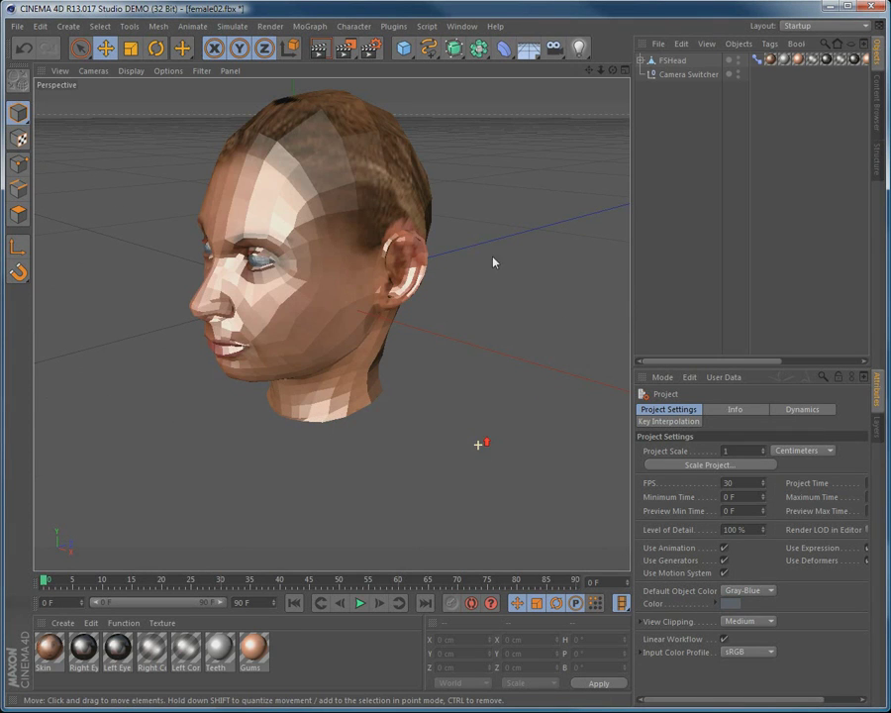
pyautogui.moveTo(589, 71); pyautogui.dragTo(631, 136)
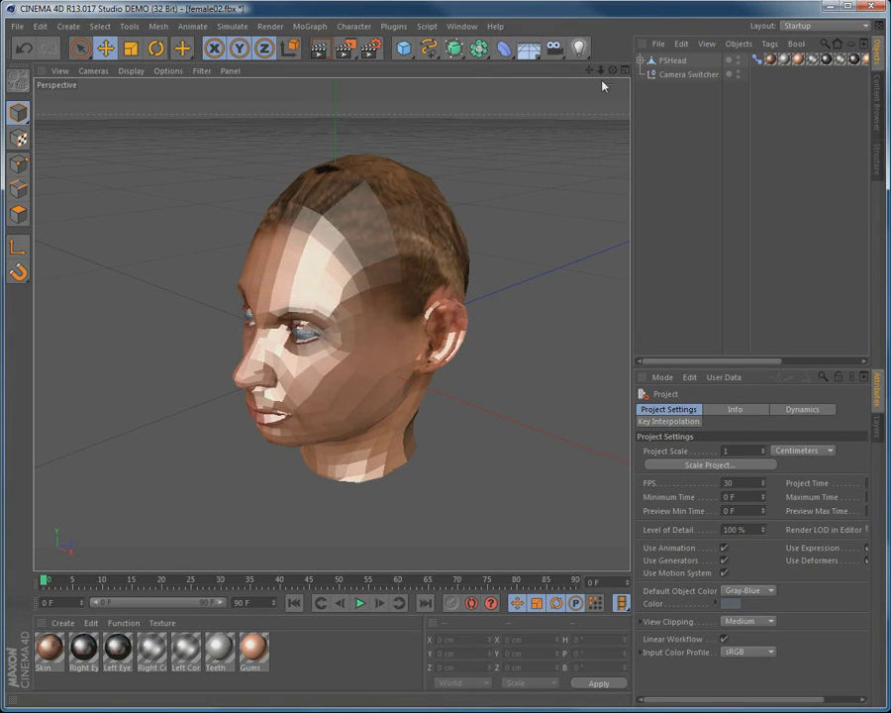
pyautogui.moveTo(602, 74)
pyautogui.mouseDown()
pyautogui.moveTo(611, 80)
pyautogui.moveTo(601, 85)
pyautogui.moveTo(605, 72)
pyautogui.mouseUp()
pyautogui.click(444, 303)
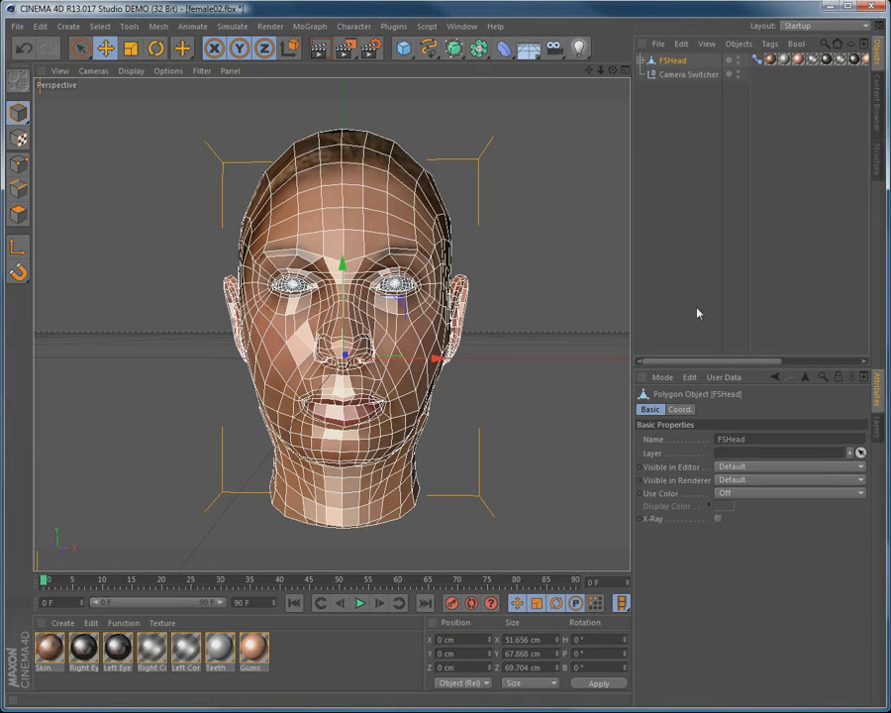
pyautogui.click(758, 61)
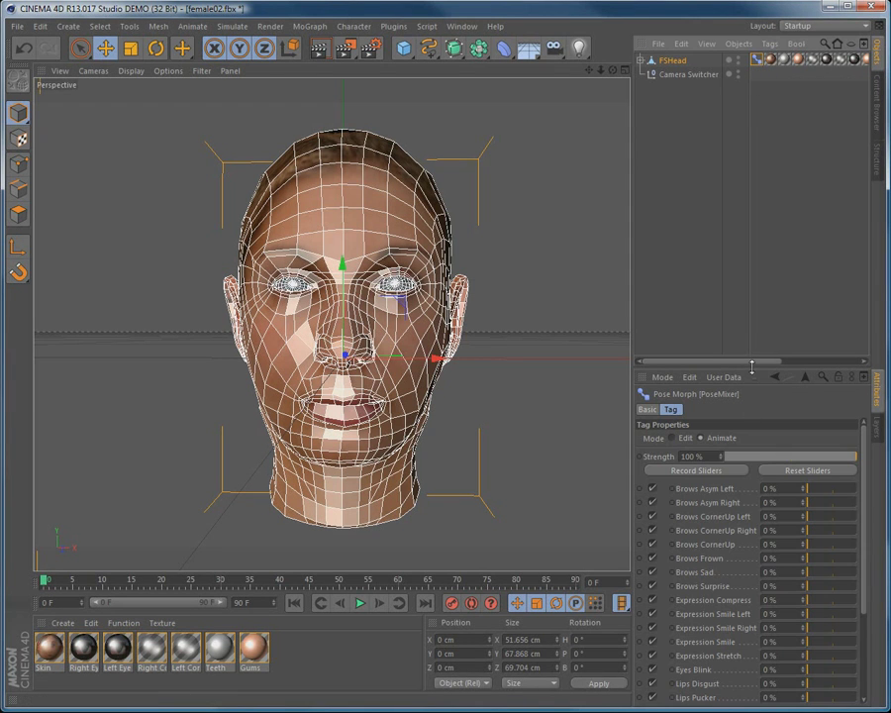
pyautogui.moveTo(752, 368); pyautogui.dragTo(753, 199)
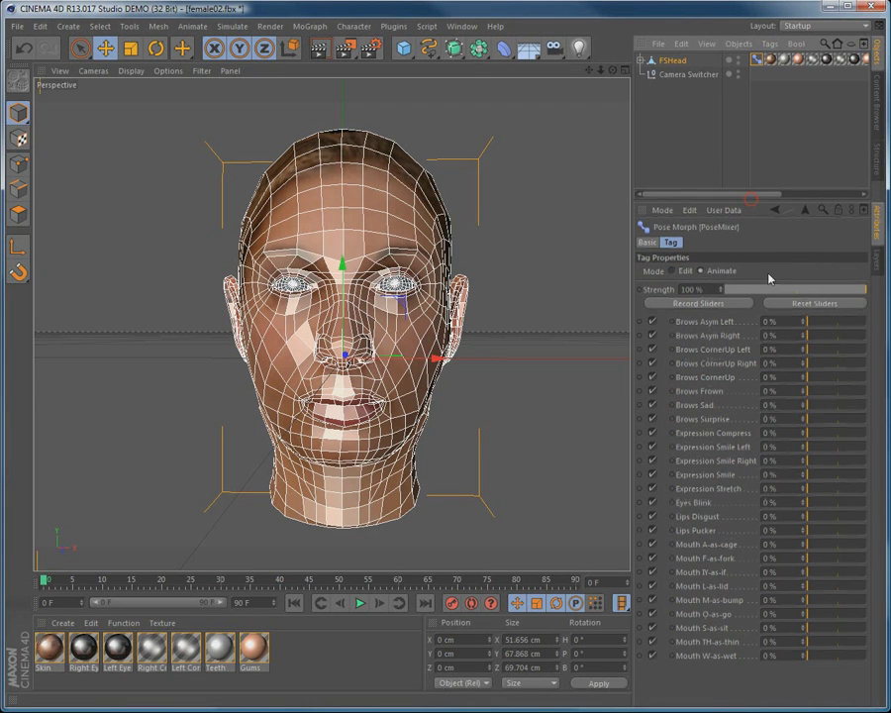
# - Try the imported head's brow, eye, lip and mouth morph sliders, returning each one to 0 %
pyautogui.moveTo(809, 322); pyautogui.dragTo(804, 349)
pyautogui.moveTo(824, 406); pyautogui.dragTo(805, 414)
pyautogui.moveTo(820, 510); pyautogui.dragTo(610, 507)
pyautogui.moveTo(810, 518); pyautogui.dragTo(741, 517)
pyautogui.moveTo(822, 533); pyautogui.dragTo(761, 527)
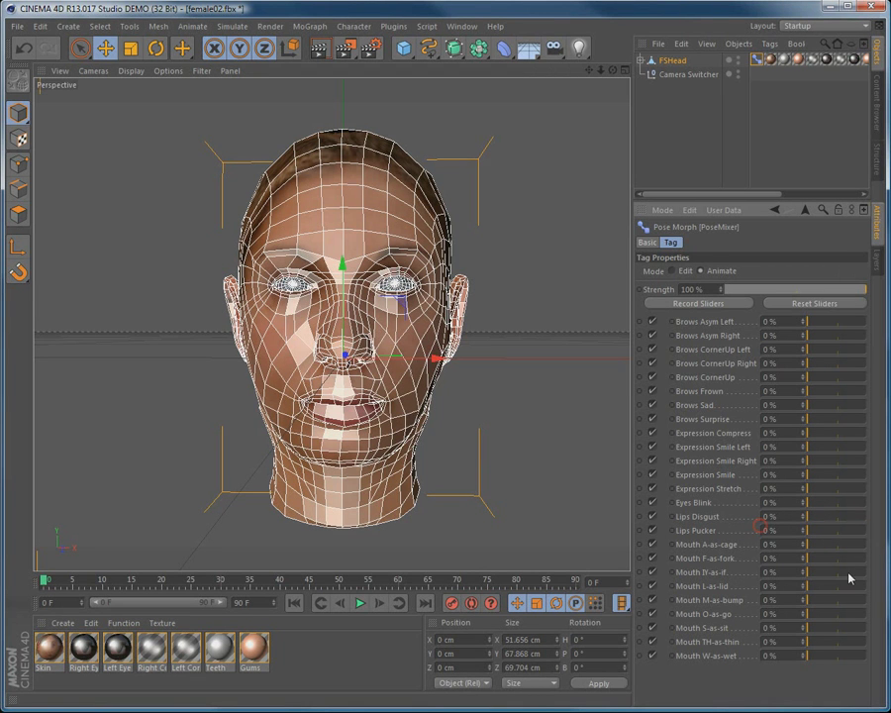
pyautogui.moveTo(811, 545); pyautogui.dragTo(687, 535)
pyautogui.moveTo(812, 586); pyautogui.dragTo(665, 565)
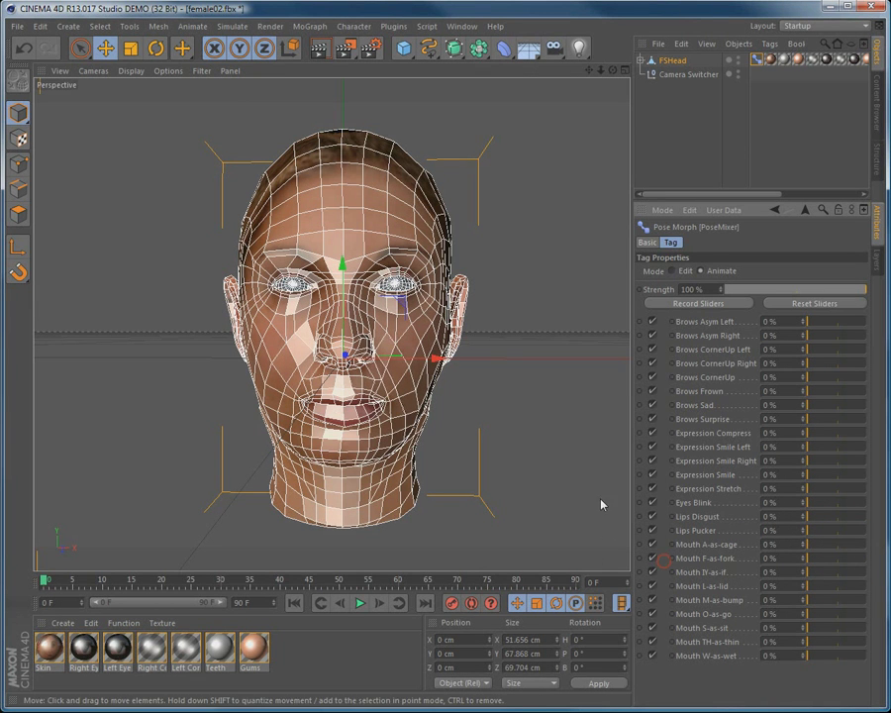
pyautogui.click(590, 298)
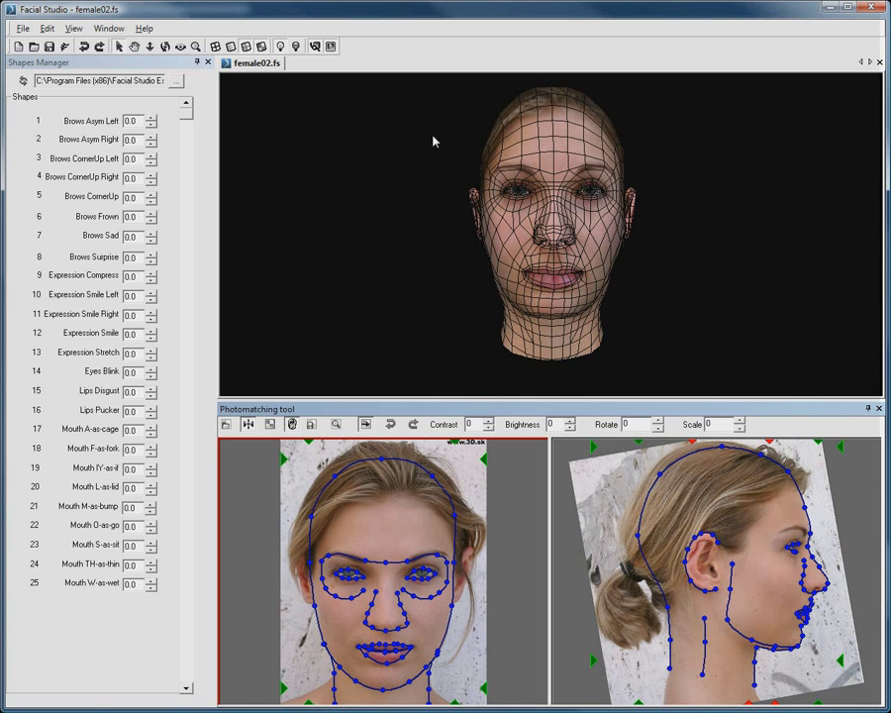
# - Switch back to Facial Studio, preview the head's texture map, and close the preview
pyautogui.click(270, 424)
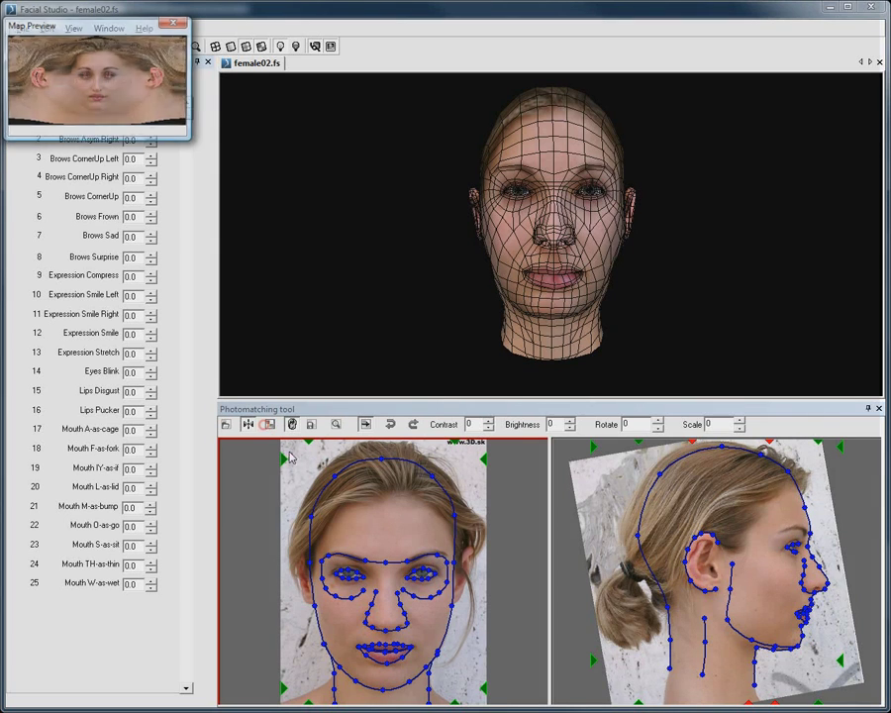
pyautogui.click(174, 21)
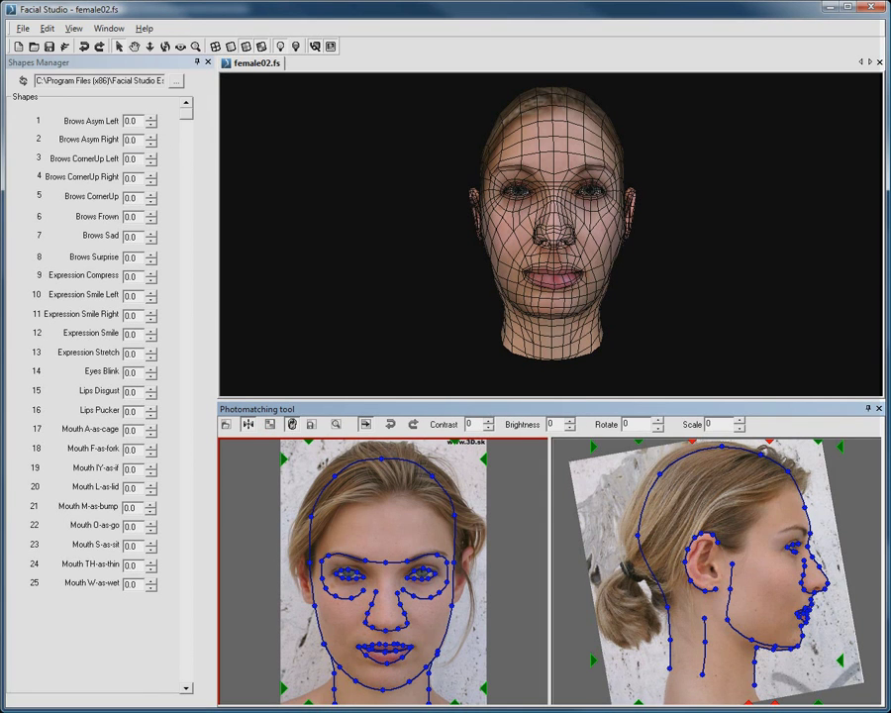